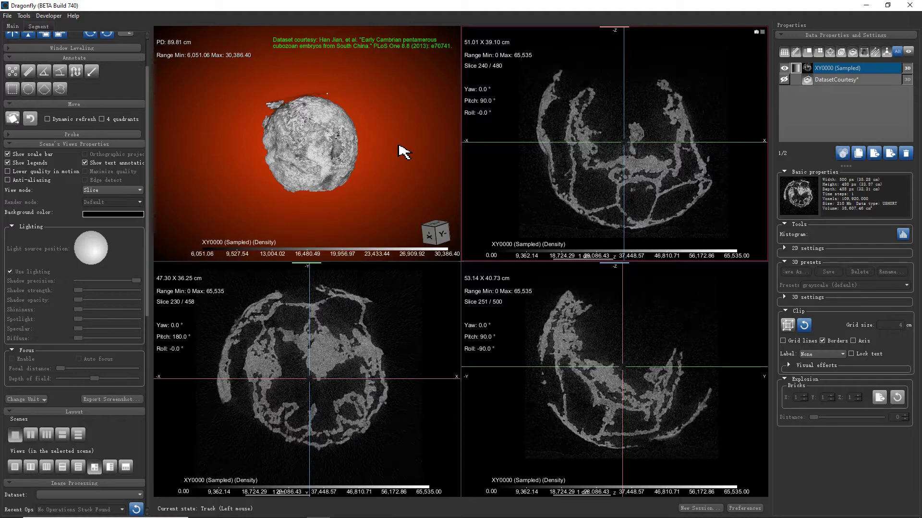
Step: Maximise the 3D view so the fossil embryo fills the whole workspace
double_click(393, 176)
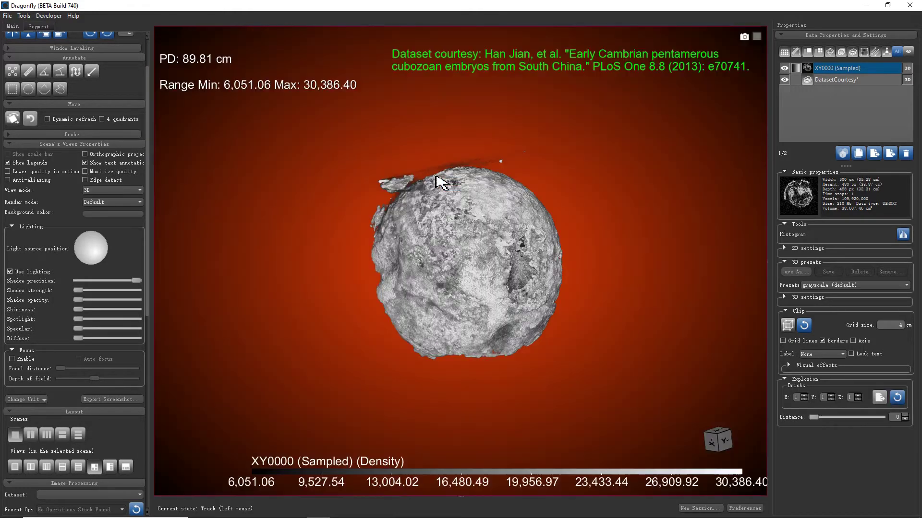
Step: Add a clip box around the embryo, briefly clip one side, then restore and rotate it
click(789, 326)
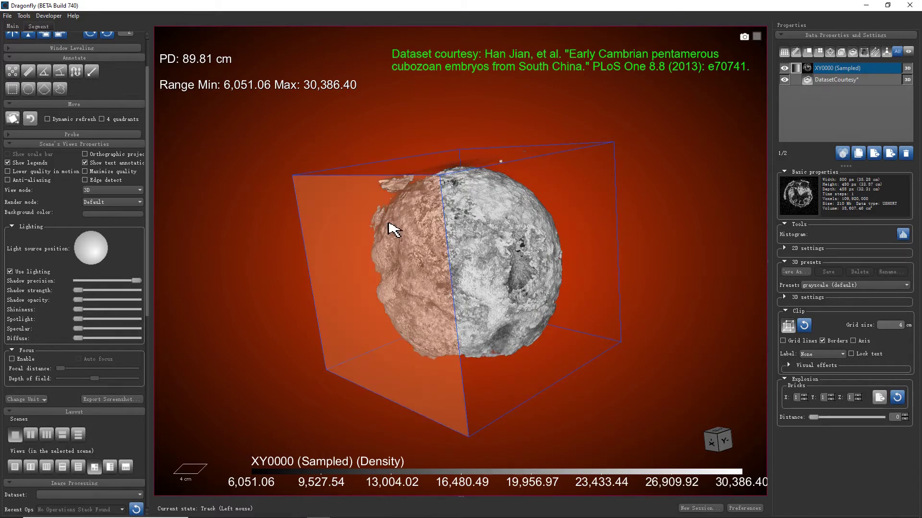
drag(388, 224, 503, 211)
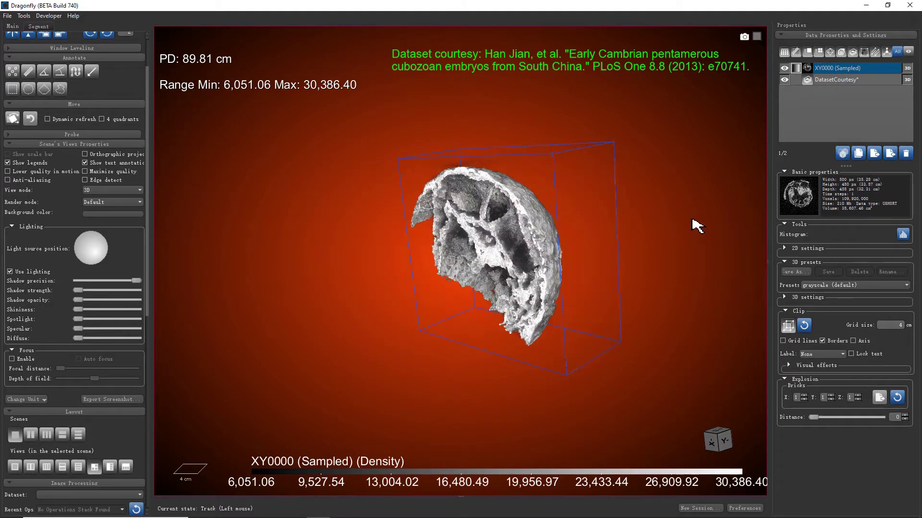
drag(523, 243, 434, 290)
drag(683, 267, 504, 167)
drag(676, 369, 677, 185)
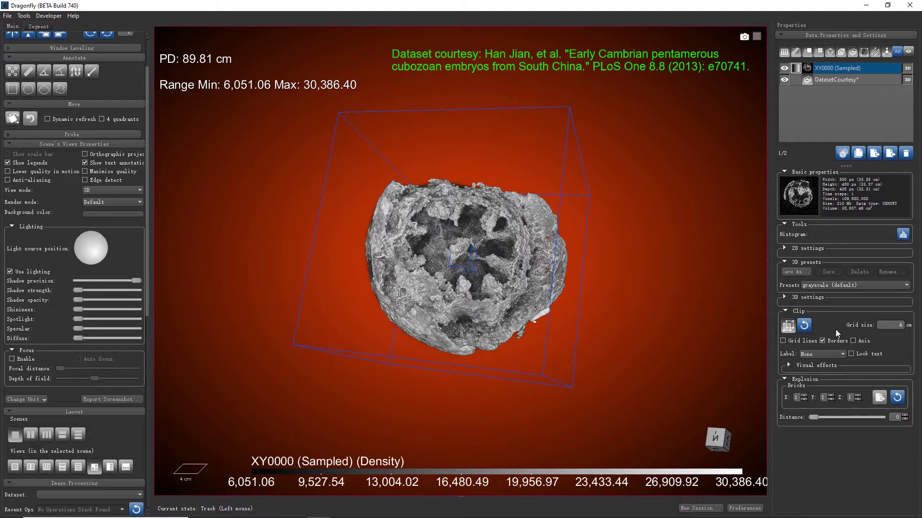
Step: Show X, Y and Z axes and grid lines on the clip box
click(853, 341)
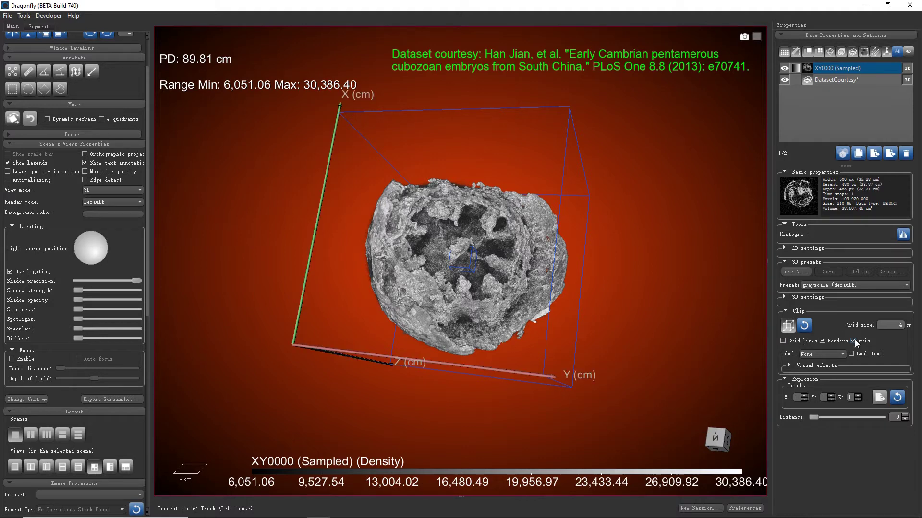
drag(672, 321, 669, 216)
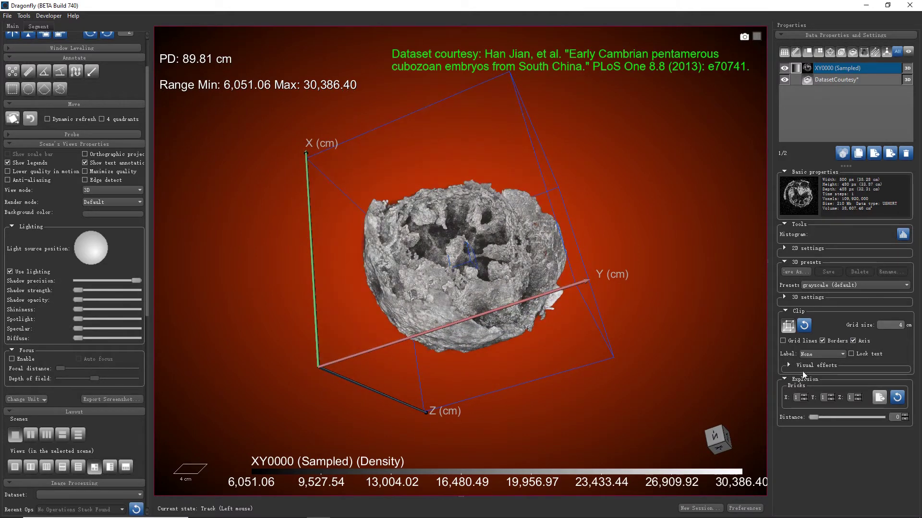
click(797, 341)
drag(609, 406, 681, 186)
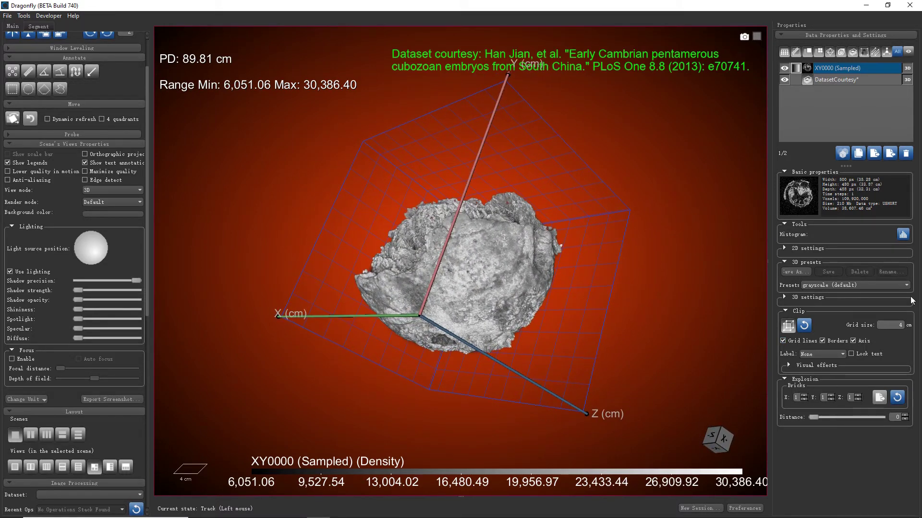
Step: Label all three axes with tick values (Ticks, 3 Axes) and inspect the 8 cm grid
click(841, 355)
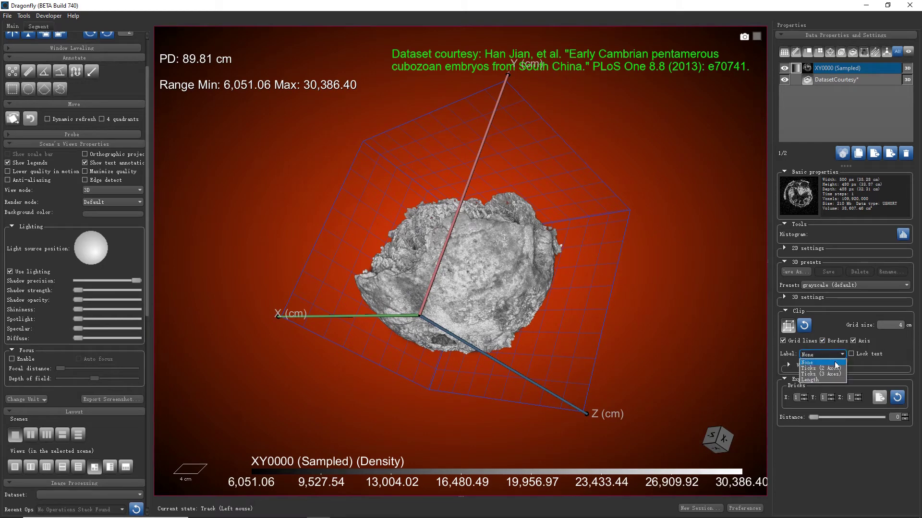
click(836, 374)
drag(693, 382, 716, 271)
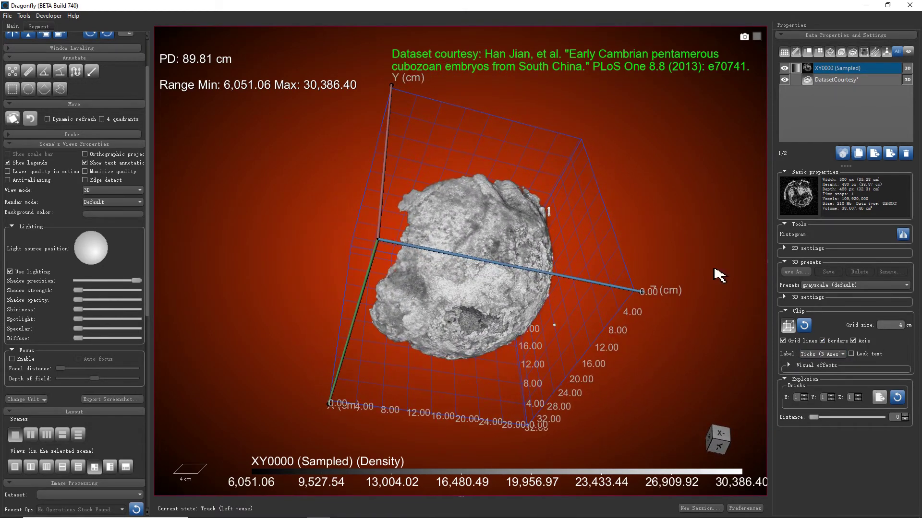
drag(693, 360, 598, 263)
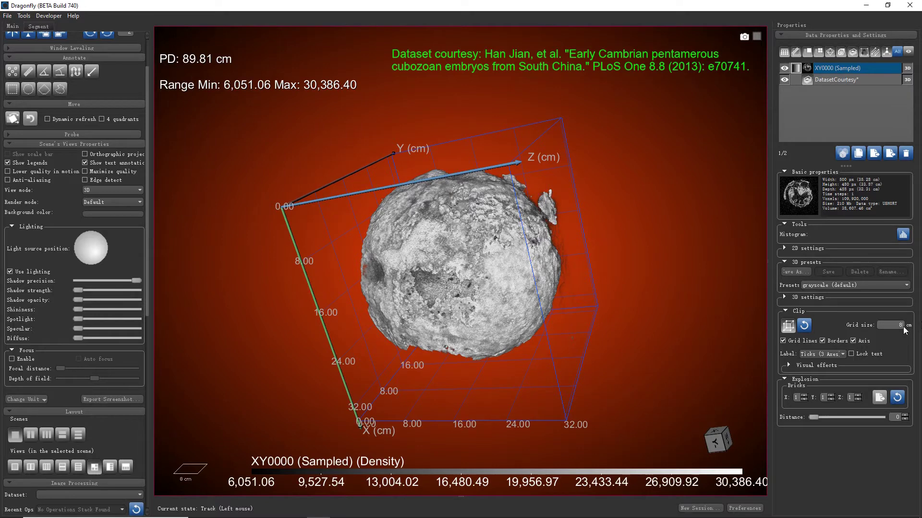
mouse_move(701, 300)
mouse_down()
mouse_move(632, 290)
mouse_move(606, 302)
mouse_move(596, 324)
mouse_move(605, 346)
mouse_move(627, 324)
mouse_move(557, 308)
mouse_move(697, 267)
mouse_move(658, 278)
mouse_move(698, 312)
mouse_up()
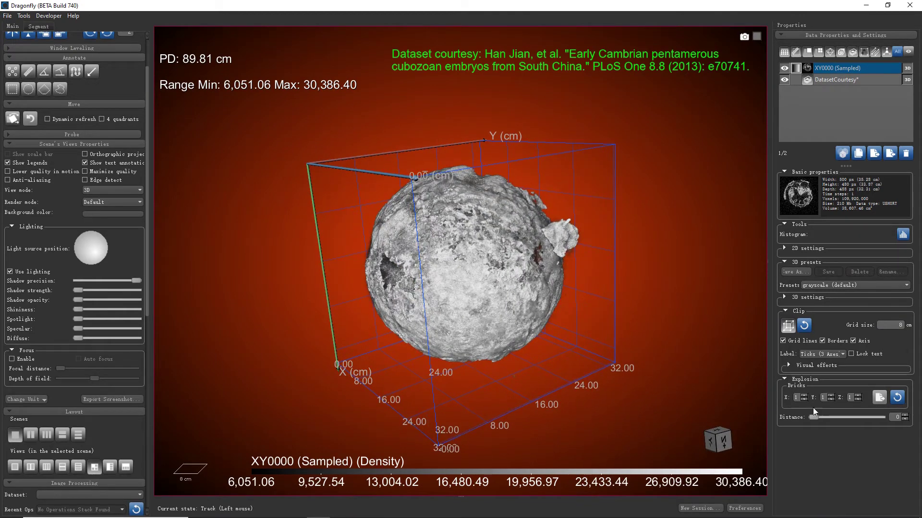
Step: Lock the label text and label the box edges with lengths 32.31, 33.87 and 34.43 cm
click(857, 354)
mouse_move(693, 331)
mouse_down()
mouse_move(658, 329)
mouse_move(489, 261)
mouse_move(619, 283)
mouse_move(650, 249)
mouse_move(642, 222)
mouse_move(730, 203)
mouse_move(477, 191)
mouse_move(391, 200)
mouse_move(658, 226)
mouse_move(689, 211)
mouse_move(650, 216)
mouse_move(671, 265)
mouse_move(673, 307)
mouse_move(704, 340)
mouse_up()
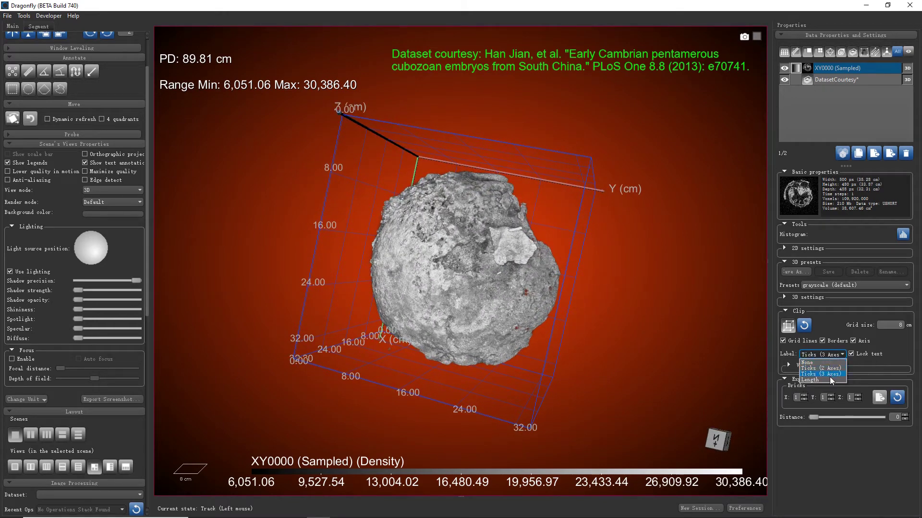
click(830, 379)
drag(653, 354, 699, 288)
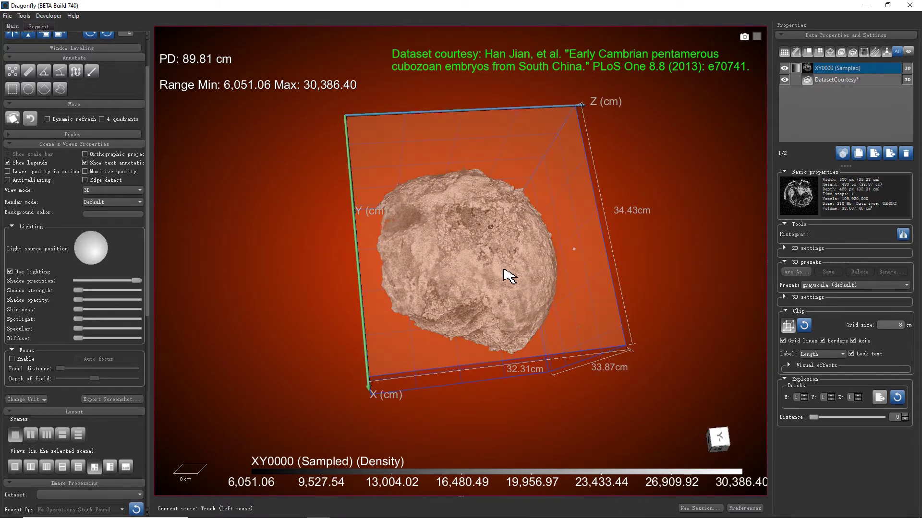
drag(713, 253, 484, 235)
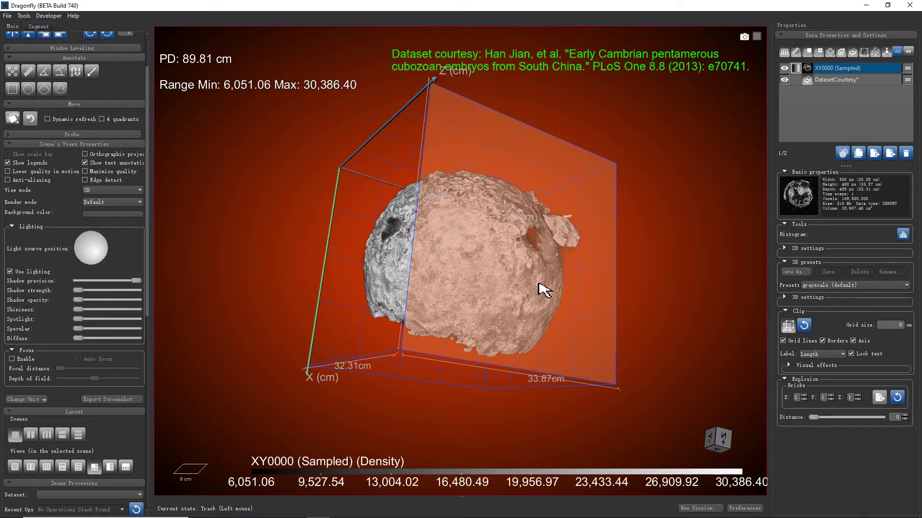
Step: Deselect, reselect, then clear the selection of the XY0000 (Sampled) dataset
click(878, 115)
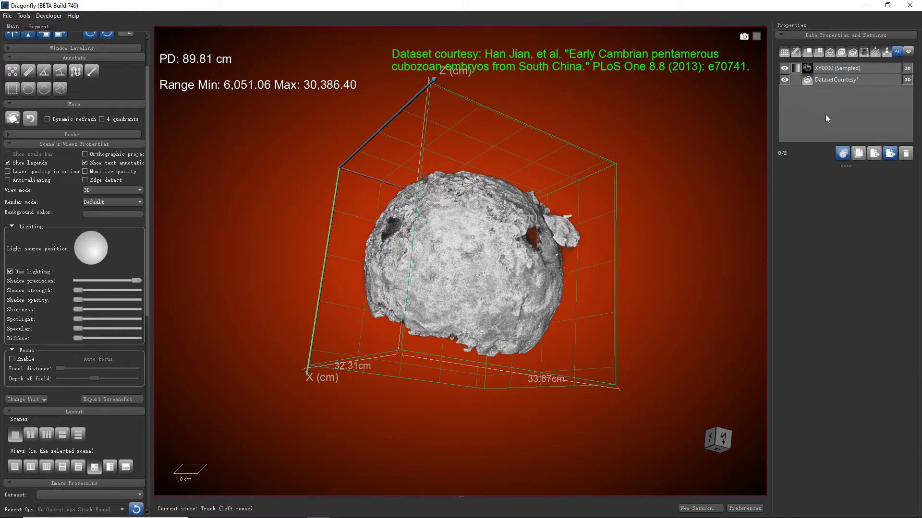
click(841, 69)
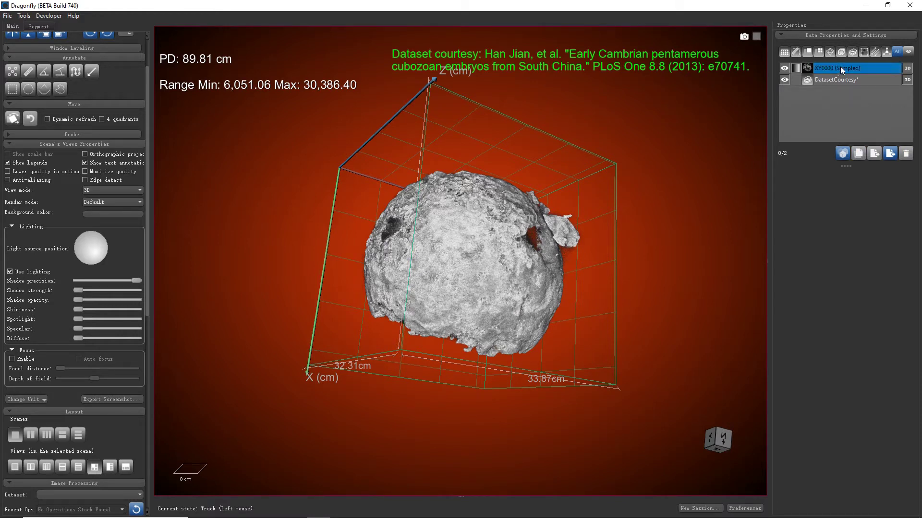
click(854, 79)
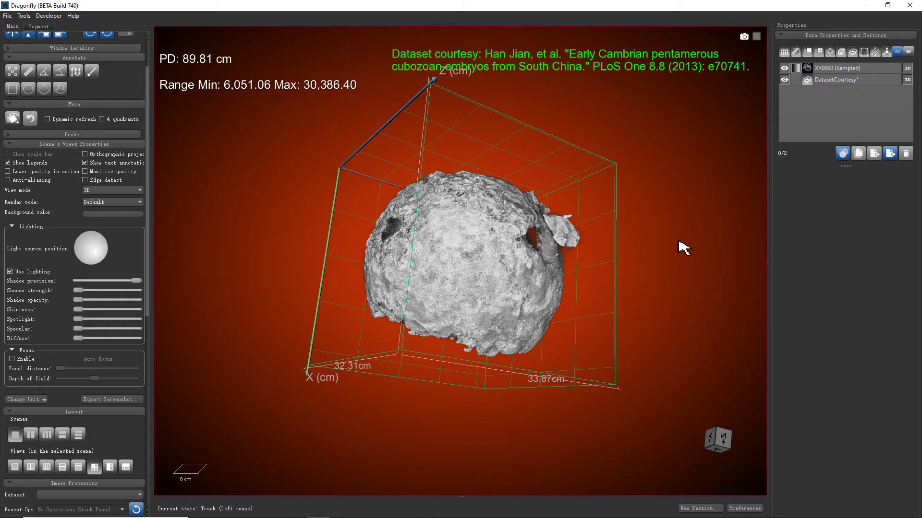
Step: Rotate the embryo and clip box until the Y axis shows alongside X and Z
drag(681, 247, 578, 126)
drag(561, 254, 501, 204)
drag(522, 295, 582, 282)
drag(675, 174, 487, 213)
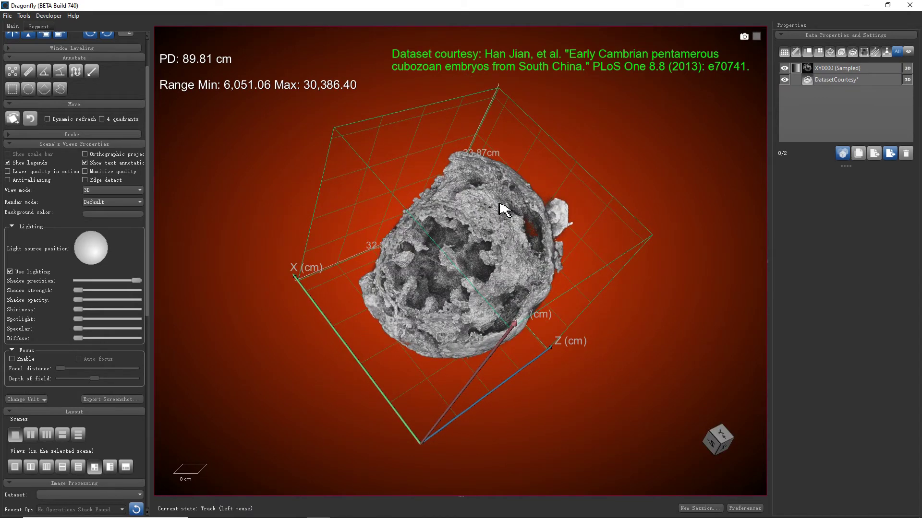
drag(273, 319, 823, 314)
Step: Open Preferences at Views > Colors and check the clip box axis, tick and plane colours
click(745, 509)
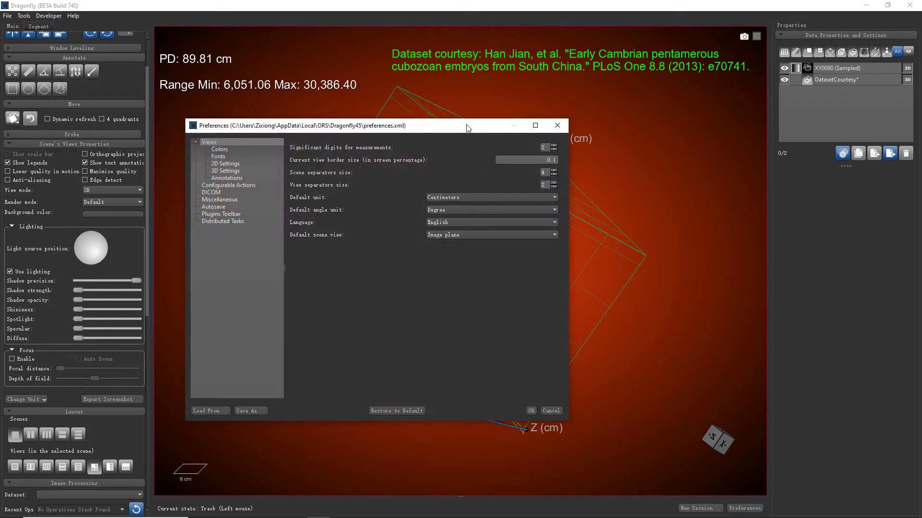
click(262, 149)
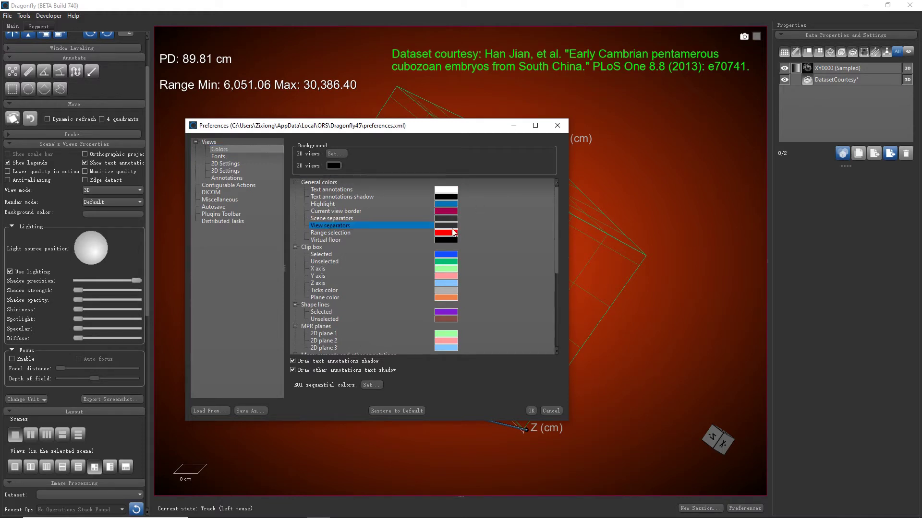
click(350, 241)
Step: Review the 3D Settings clip box options and 0.5 axis size, then close Preferences
click(227, 171)
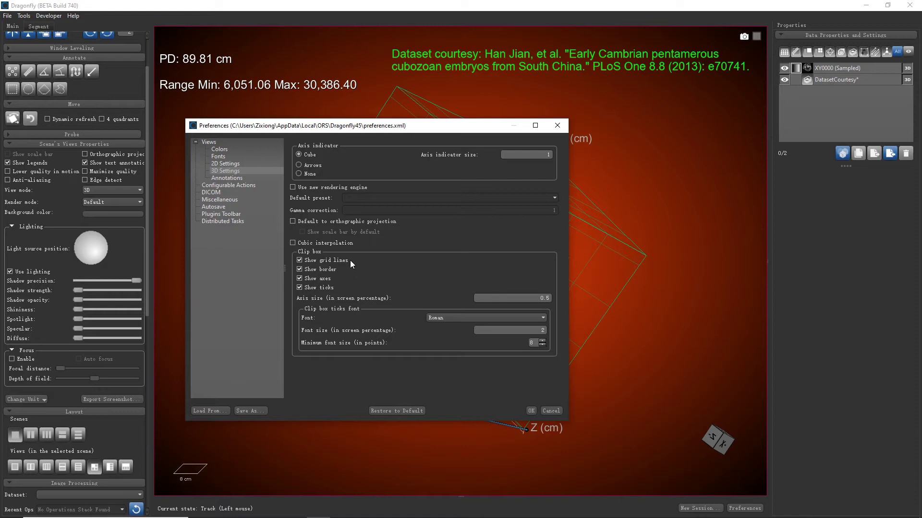
click(514, 302)
click(531, 410)
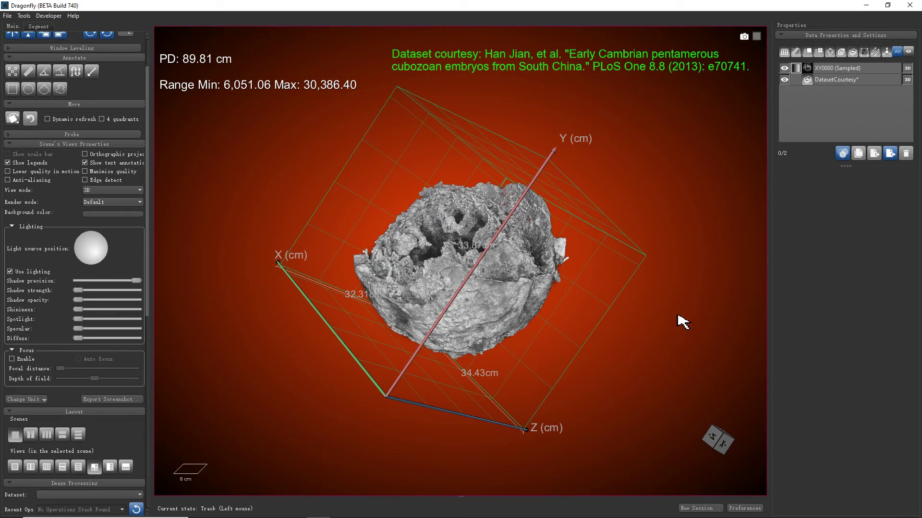
Step: Select XY0000 (Sampled) and hide the clip box, leaving the embryo with its density colour bar
drag(681, 320, 606, 383)
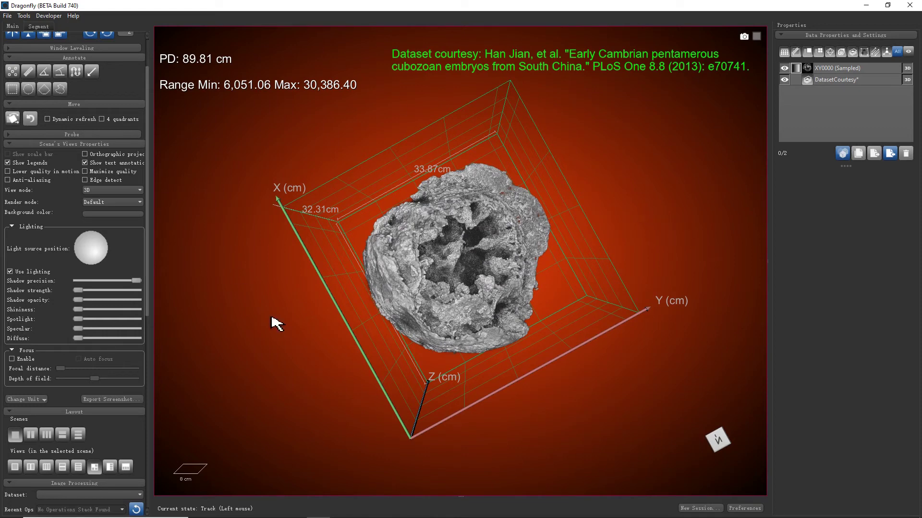
click(840, 70)
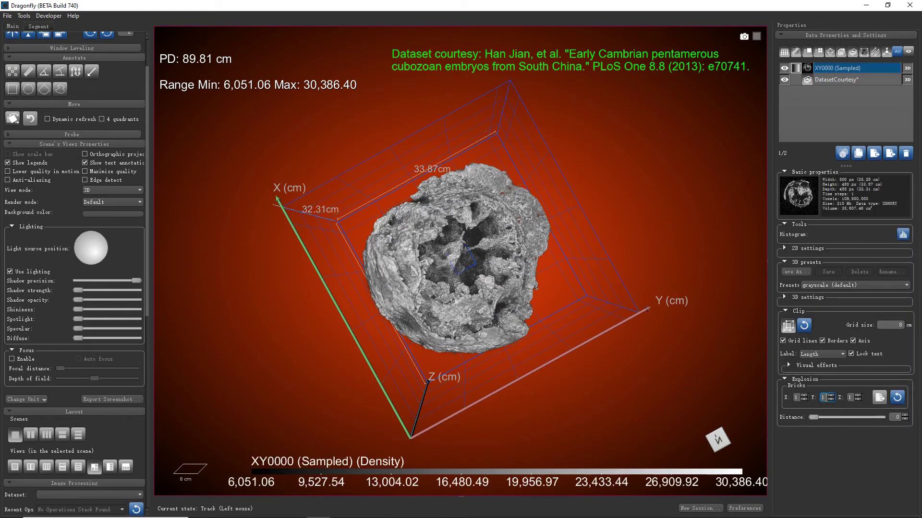
click(791, 326)
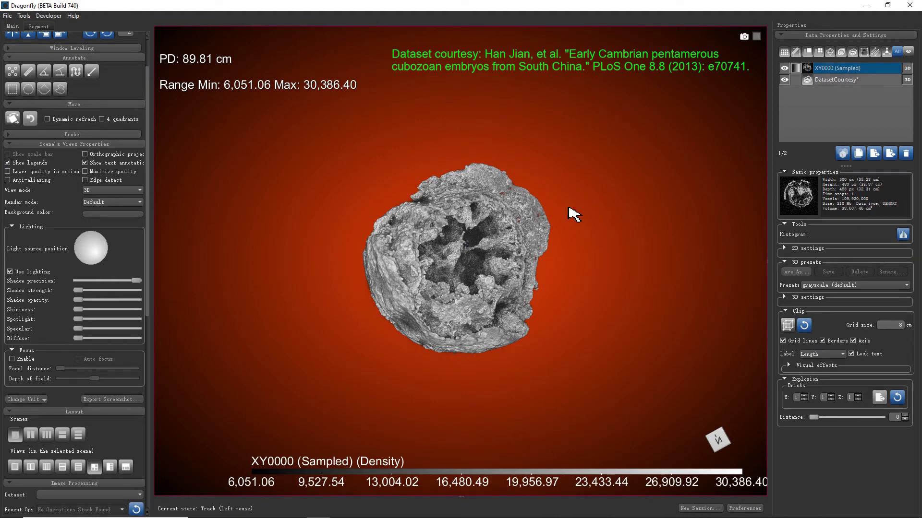
right_drag(571, 211, 582, 349)
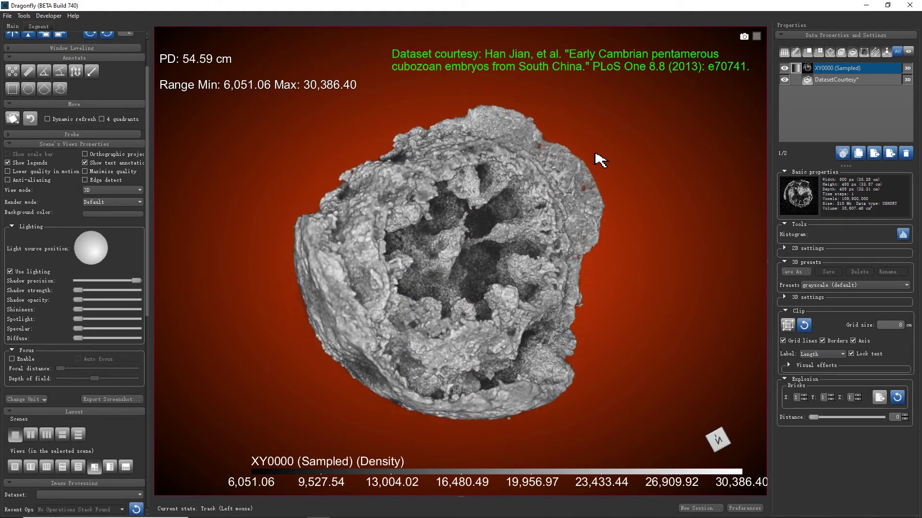
Step: Zoom and rotate the embryo to show its top surface, then switch to orthographic projection
drag(596, 158, 392, 374)
right_drag(391, 373, 541, 111)
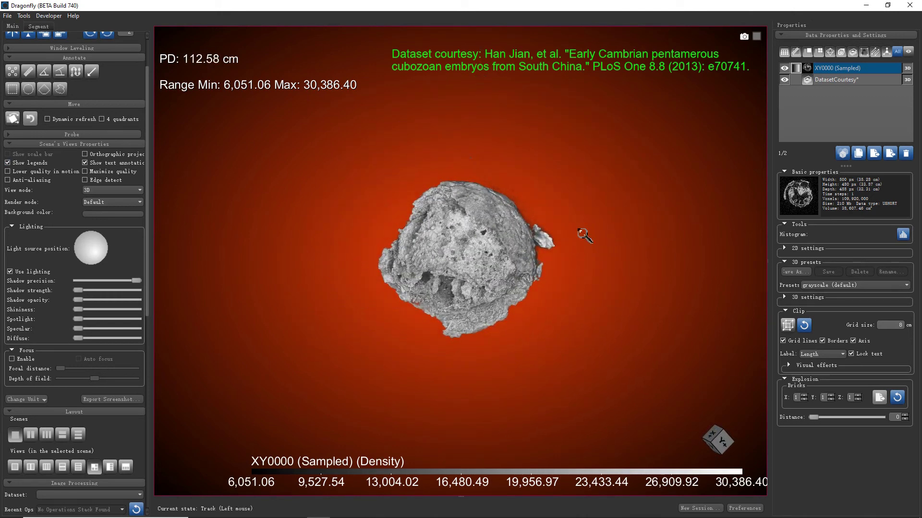
right_drag(578, 228, 559, 172)
drag(560, 173, 531, 260)
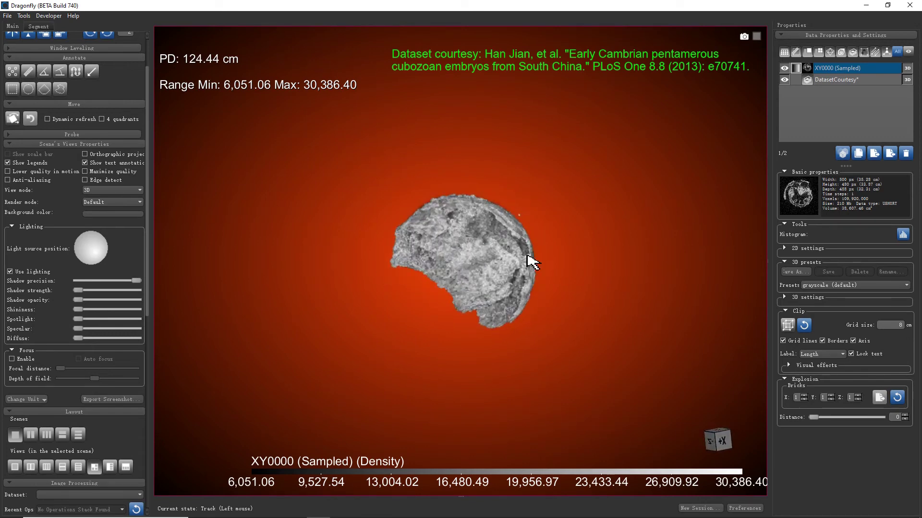
right_drag(531, 259, 592, 413)
drag(494, 267, 627, 148)
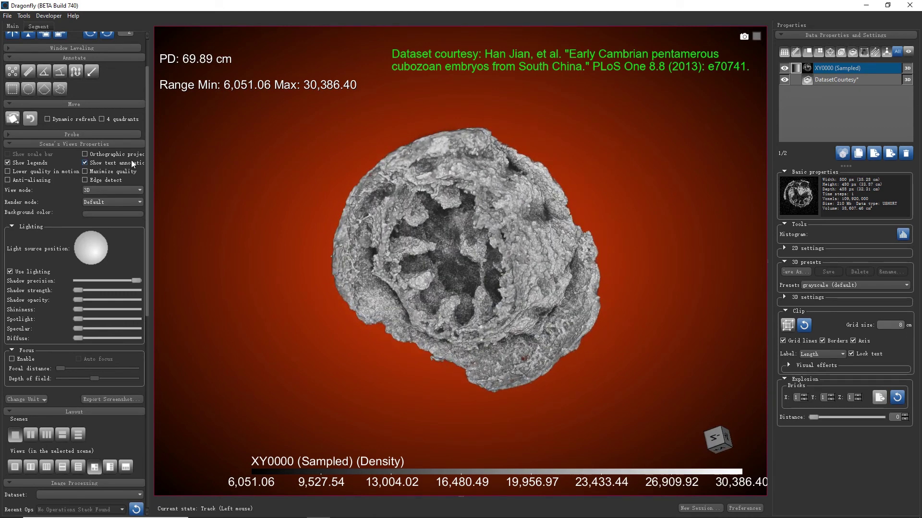
drag(261, 196, 317, 204)
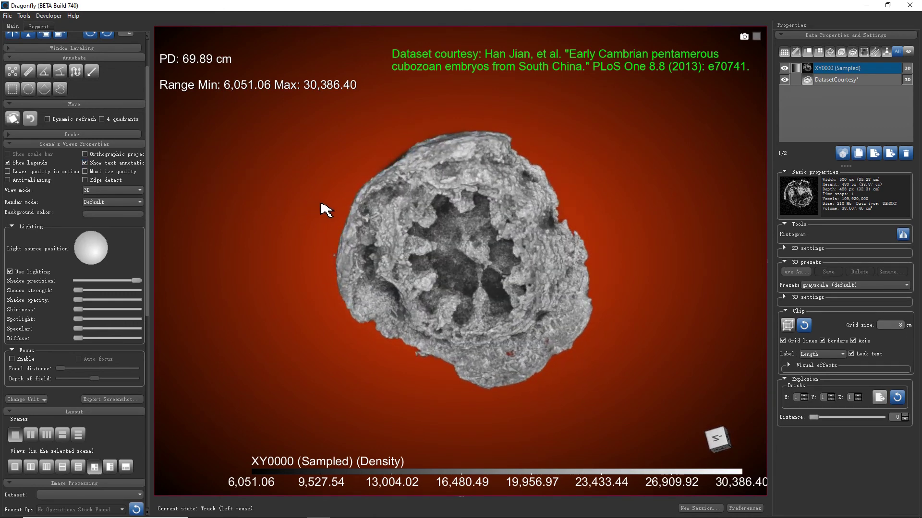
drag(347, 180, 387, 237)
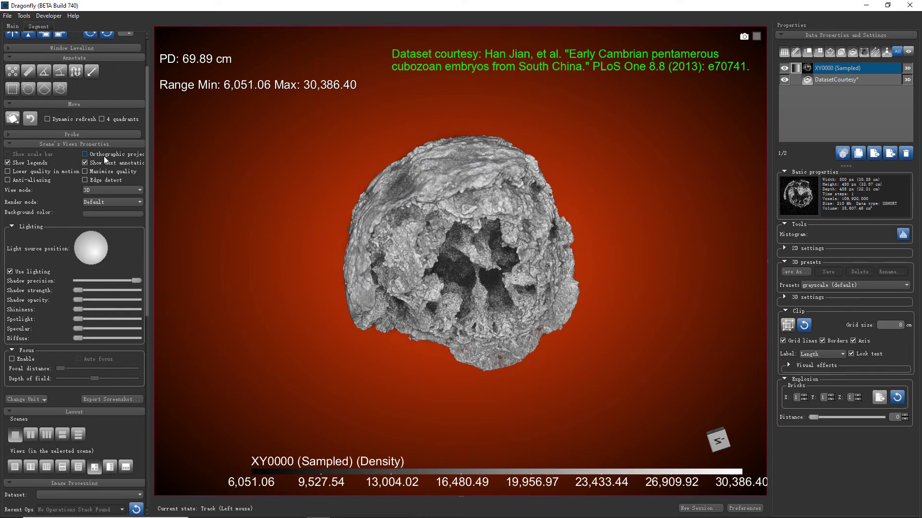
click(86, 154)
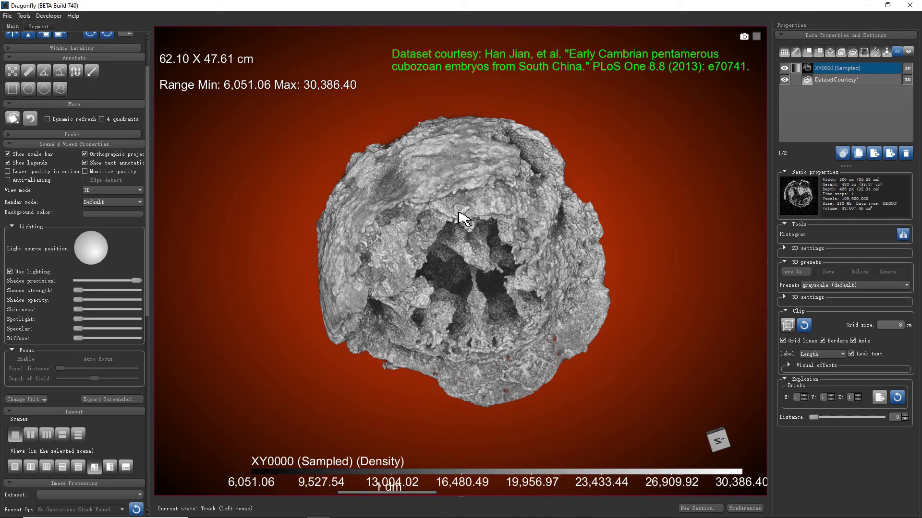
Step: Zoom and rotate the embryo, then move the 1 dm scale bar beside the specimen
right_drag(603, 212, 592, 251)
drag(593, 251, 451, 290)
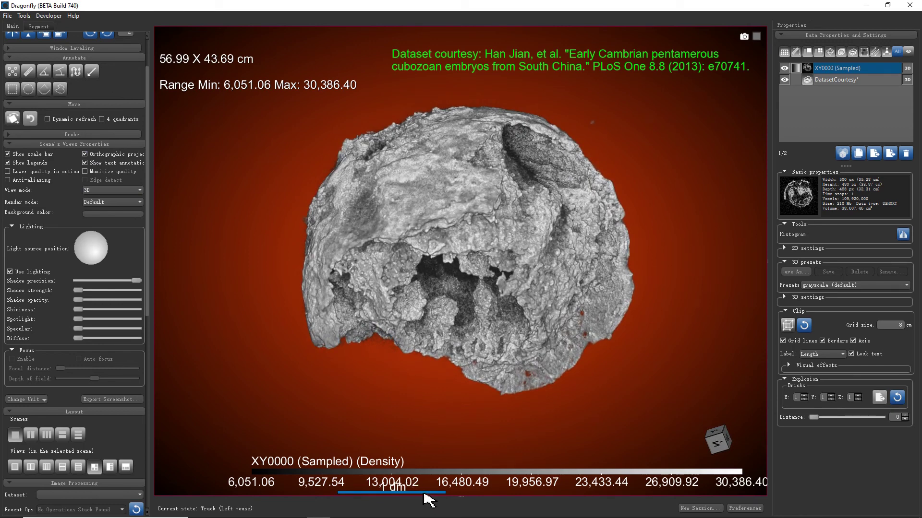
drag(423, 494, 267, 391)
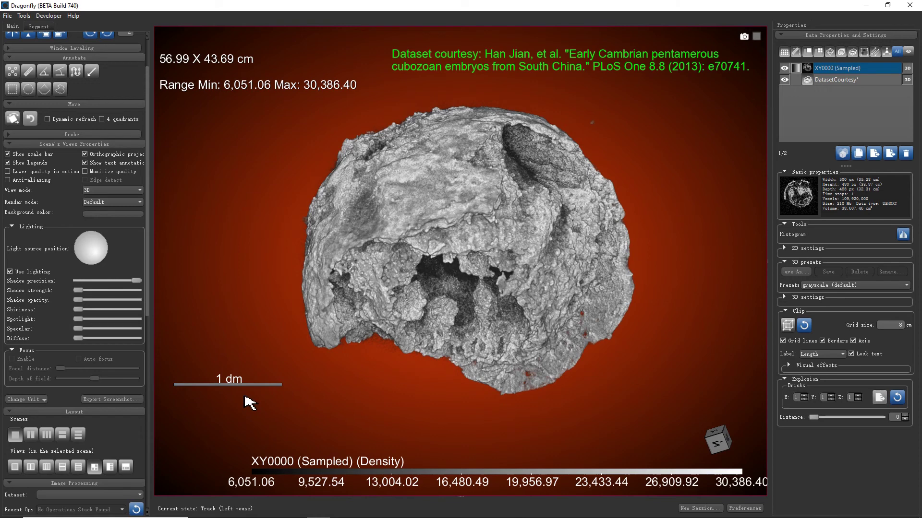
drag(266, 385, 275, 260)
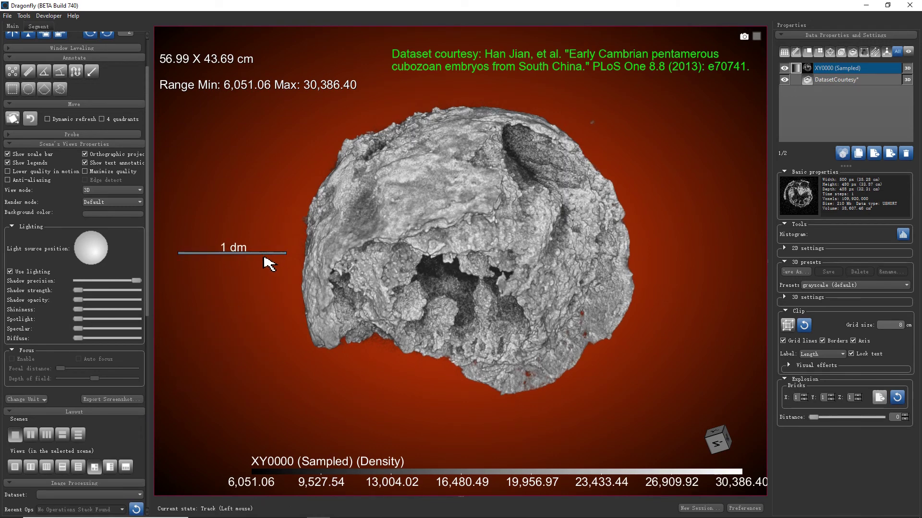